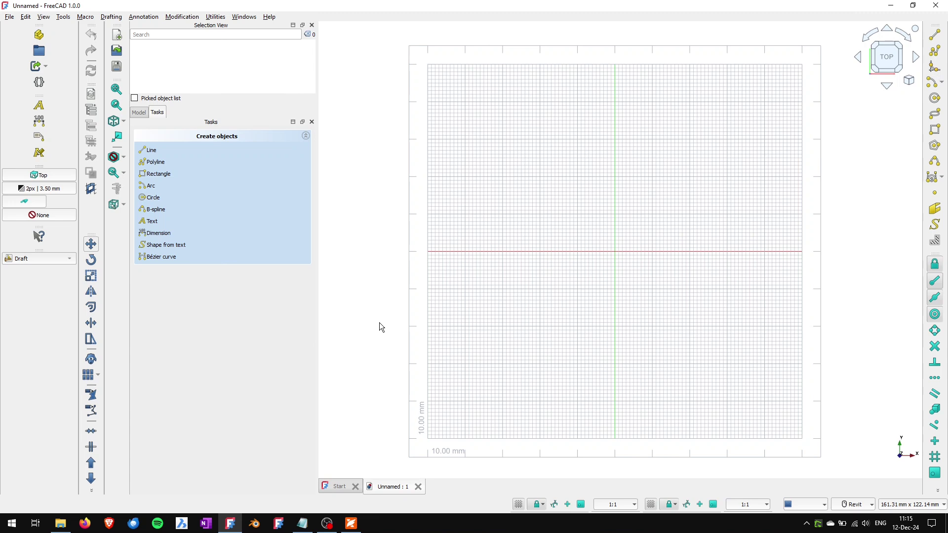
# - Review the reset methods in options.pdf, highlighting the word Windows in the third step
pyautogui.click(115, 138)
pyautogui.click(99, 82)
pyautogui.click(351, 524)
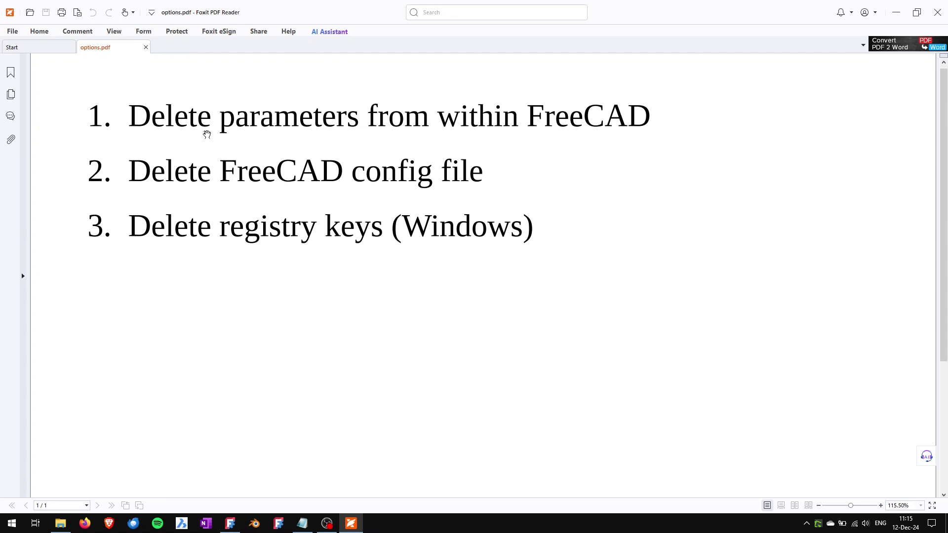
pyautogui.click(387, 121)
pyautogui.moveTo(403, 232); pyautogui.dragTo(529, 237)
pyautogui.press('alt')
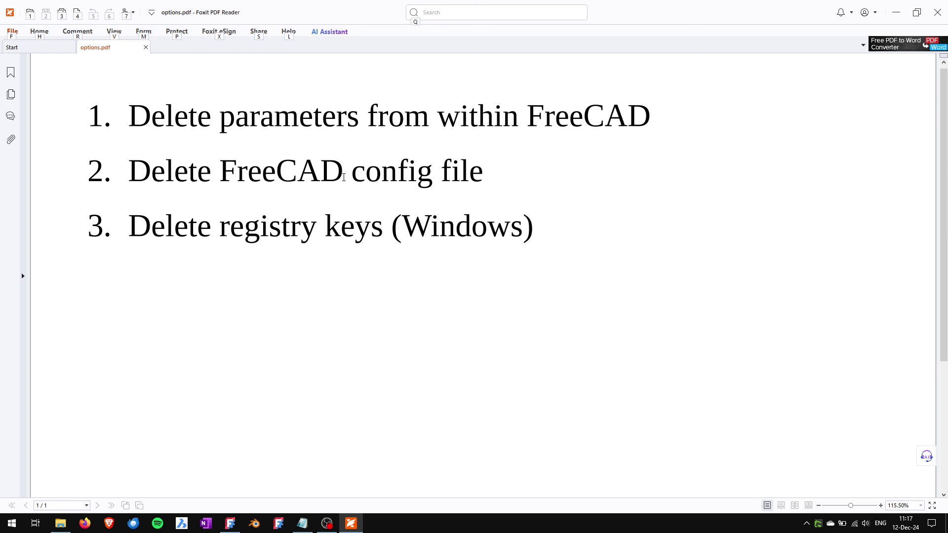
pyautogui.click(255, 238)
pyautogui.click(248, 118)
# - Delete the Tux > PersistentToolbars group in the Parameter Editor and confirm with Yes
pyautogui.click(227, 524)
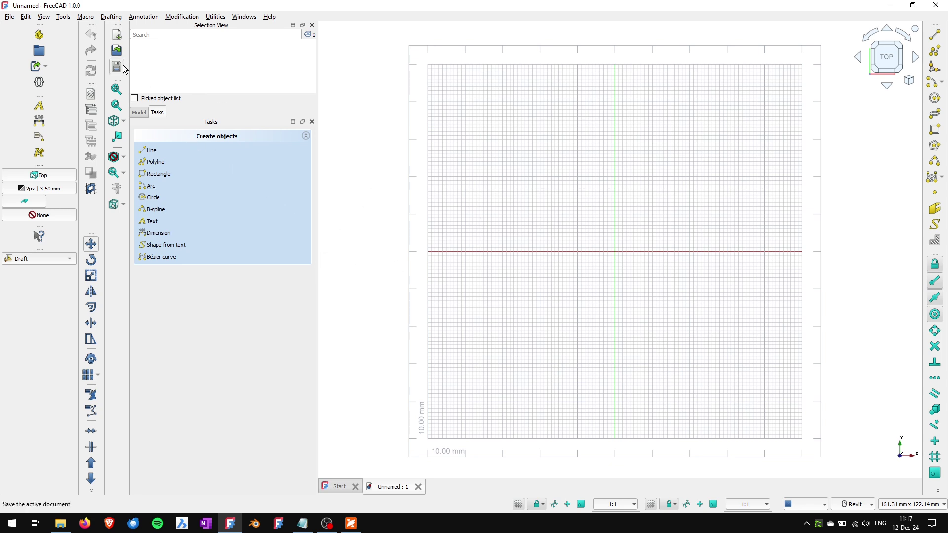
pyautogui.click(69, 20)
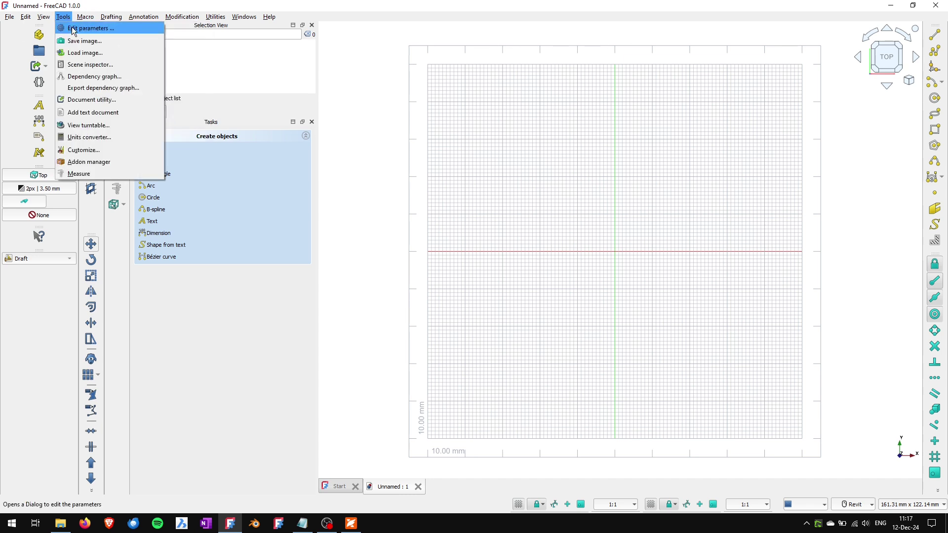
pyautogui.click(71, 29)
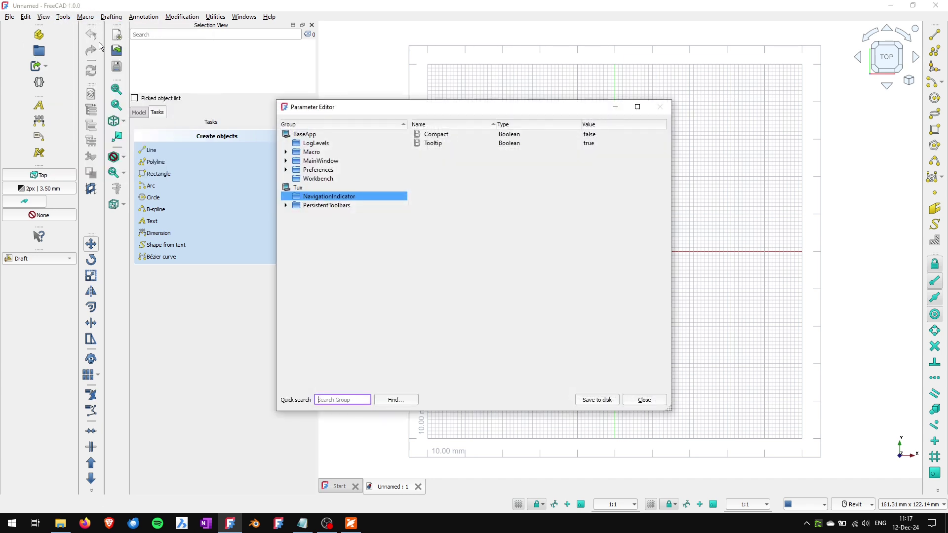
pyautogui.click(299, 188)
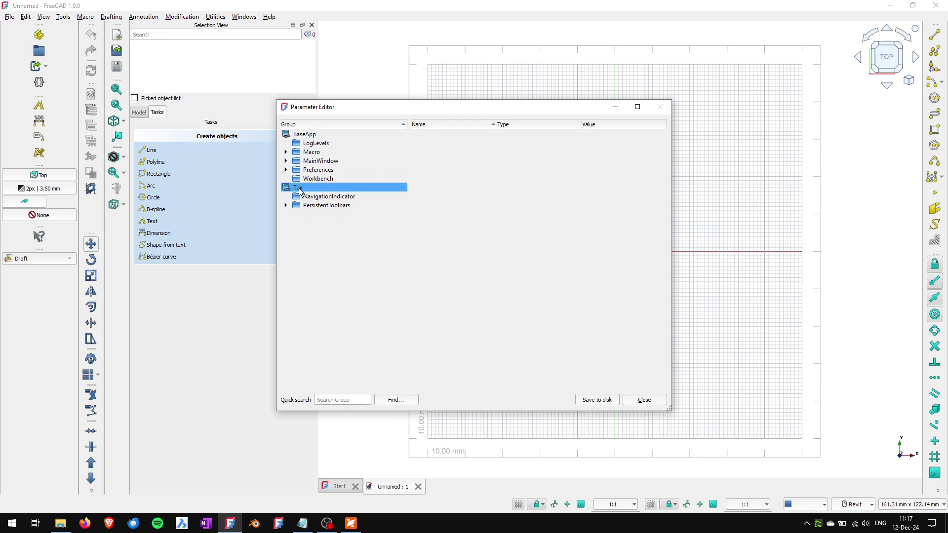
pyautogui.click(320, 206)
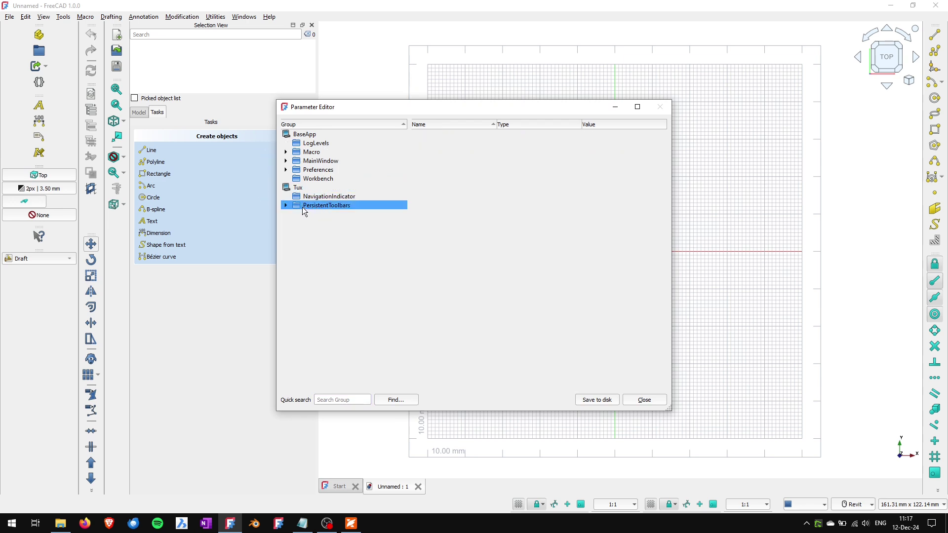
pyautogui.click(285, 205)
pyautogui.press('Delete')
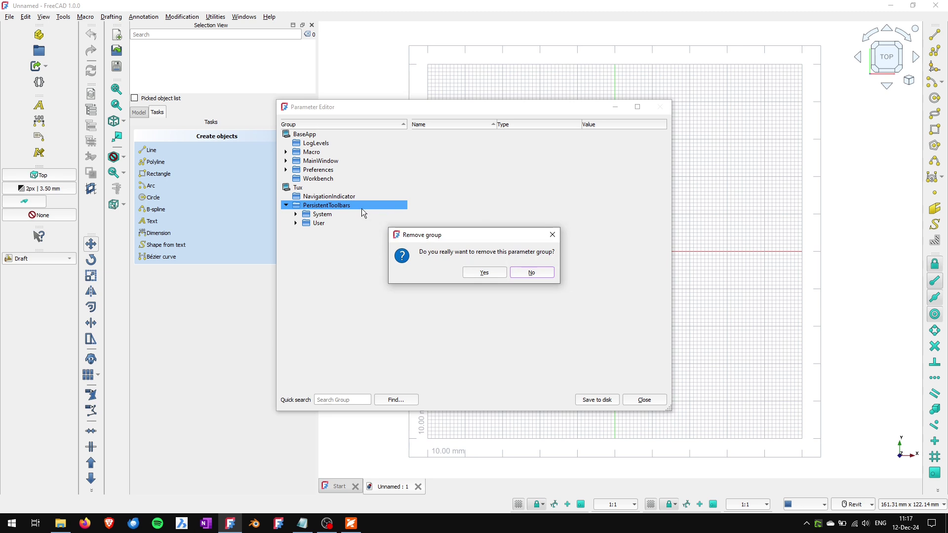
pyautogui.click(474, 273)
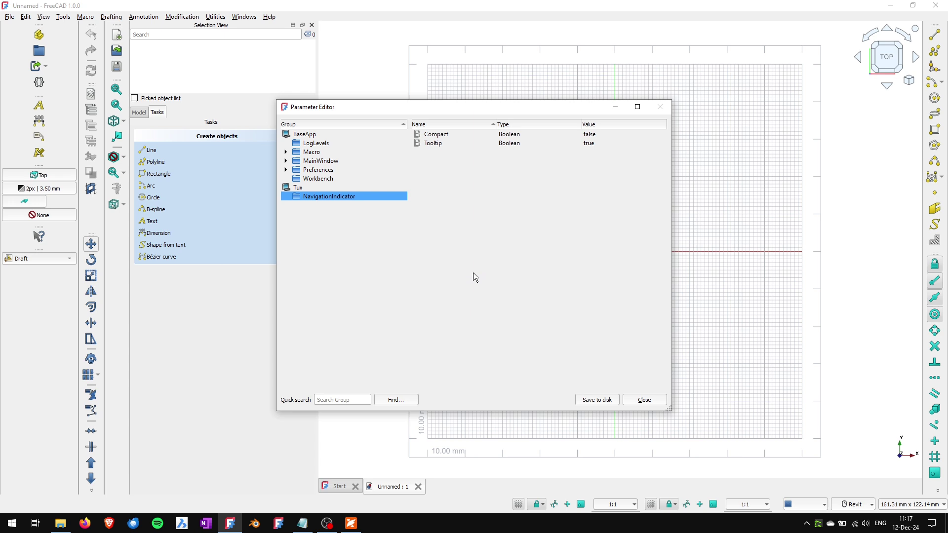
# - Close the Parameter Editor, leaving the empty Unnamed Draft document showing
pyautogui.click(635, 401)
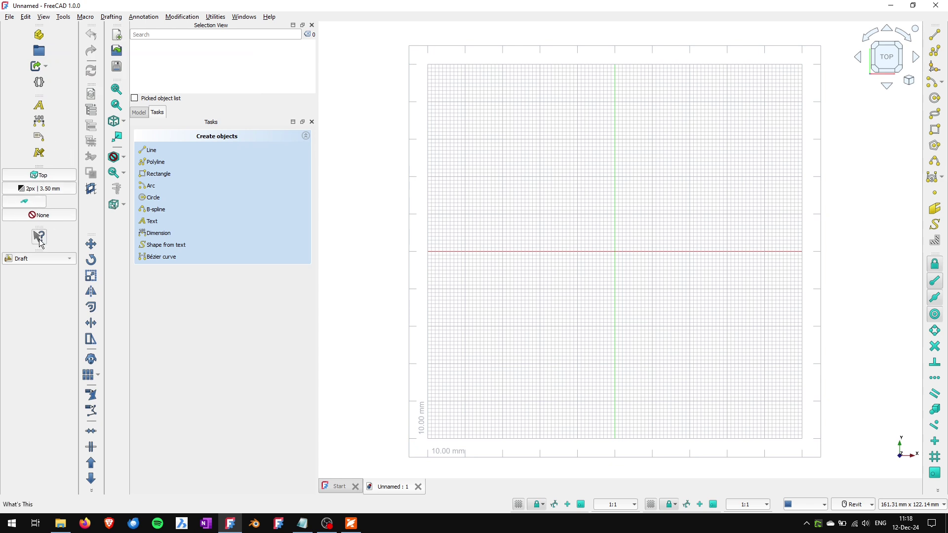
# - Quit FreeCAD, relaunch it from the taskbar and start a new 2D Draft document
pyautogui.click(936, 6)
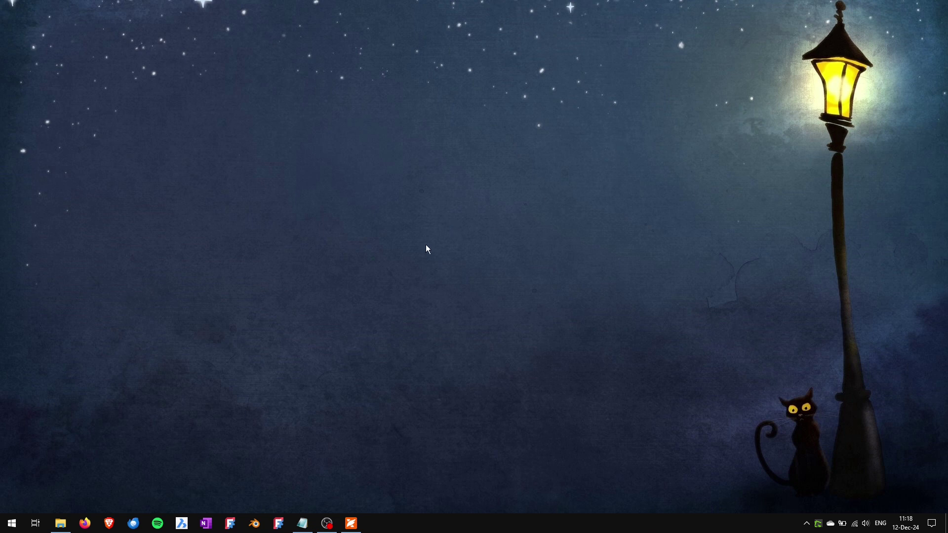
pyautogui.click(230, 524)
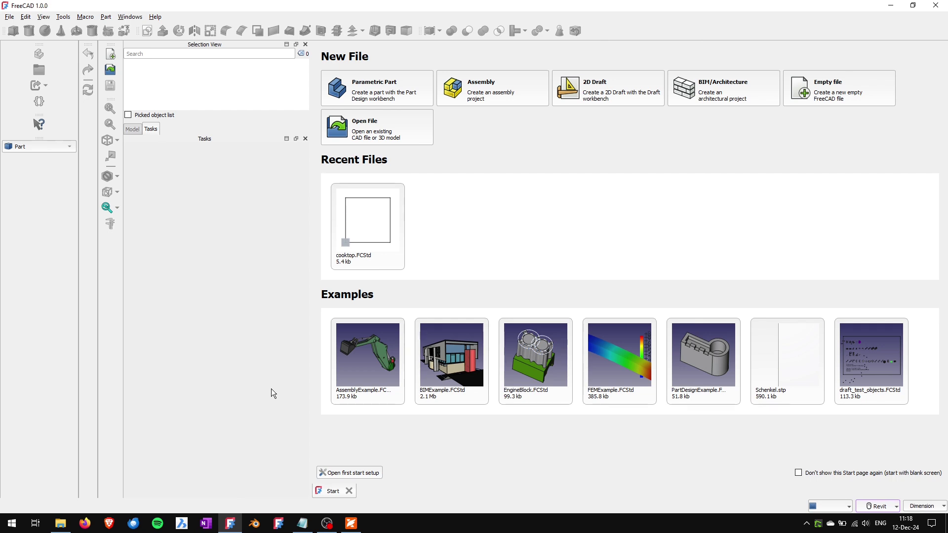
pyautogui.click(586, 105)
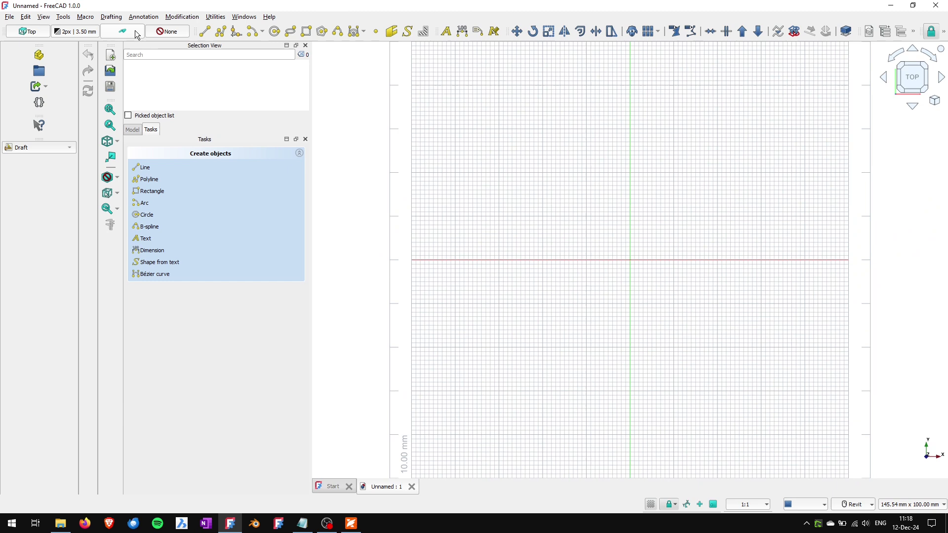
pyautogui.click(376, 33)
pyautogui.click(352, 523)
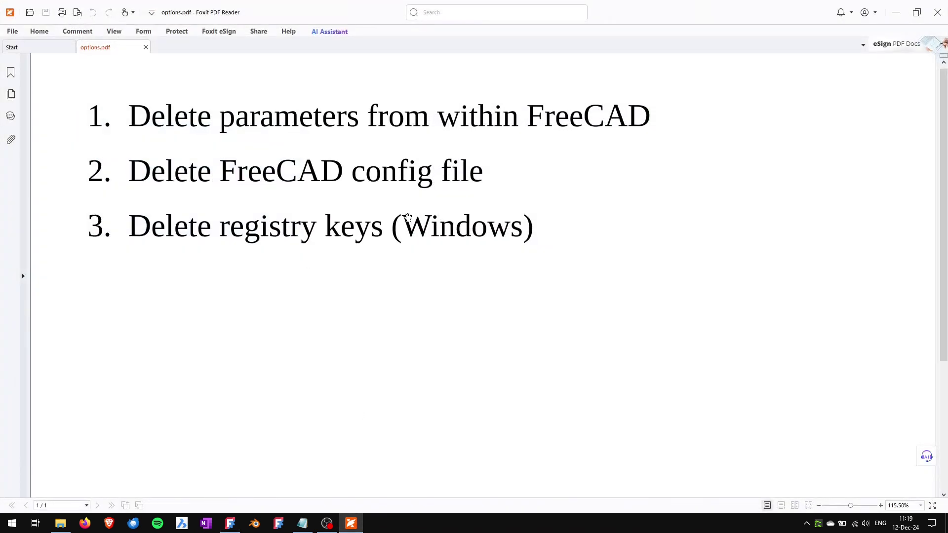
pyautogui.click(230, 524)
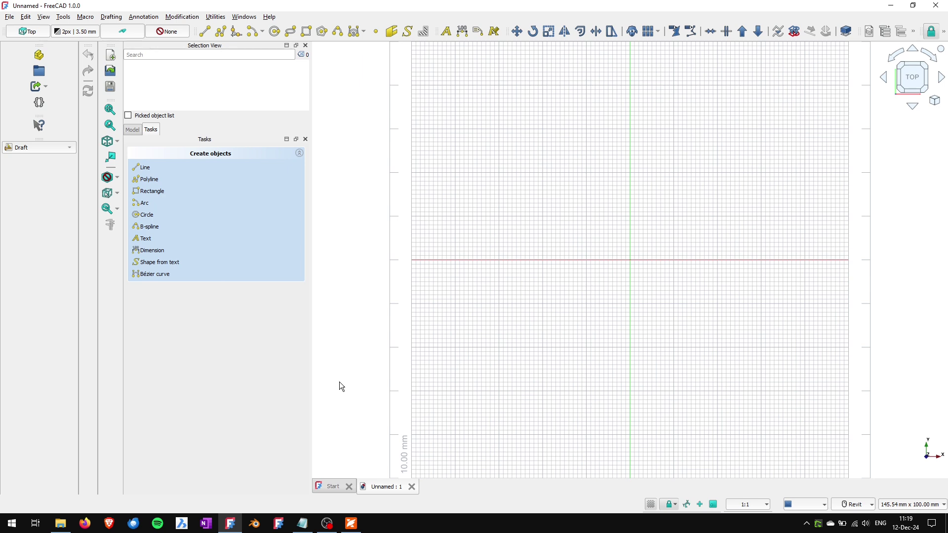
# - Show the Python console panel from the toolbar context menu
pyautogui.rightClick(559, 35)
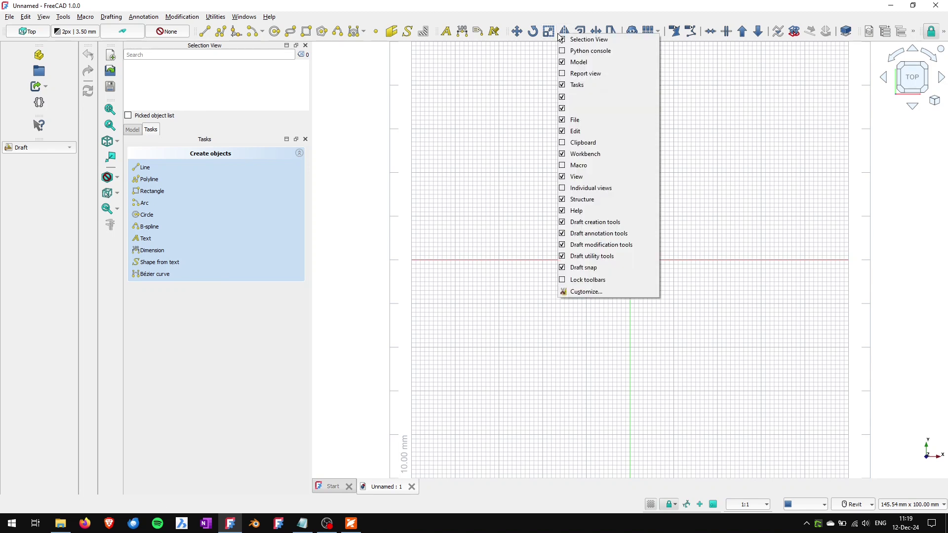
pyautogui.click(566, 51)
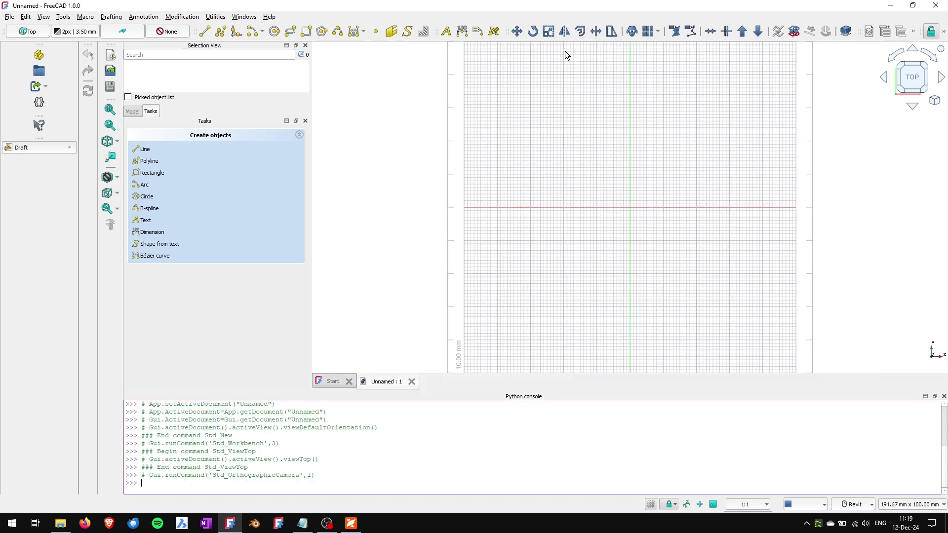
pyautogui.click(166, 487)
# - Copy App.getUserAppDataDir() from commands.txt and run it in the console to print the folder
pyautogui.click(302, 523)
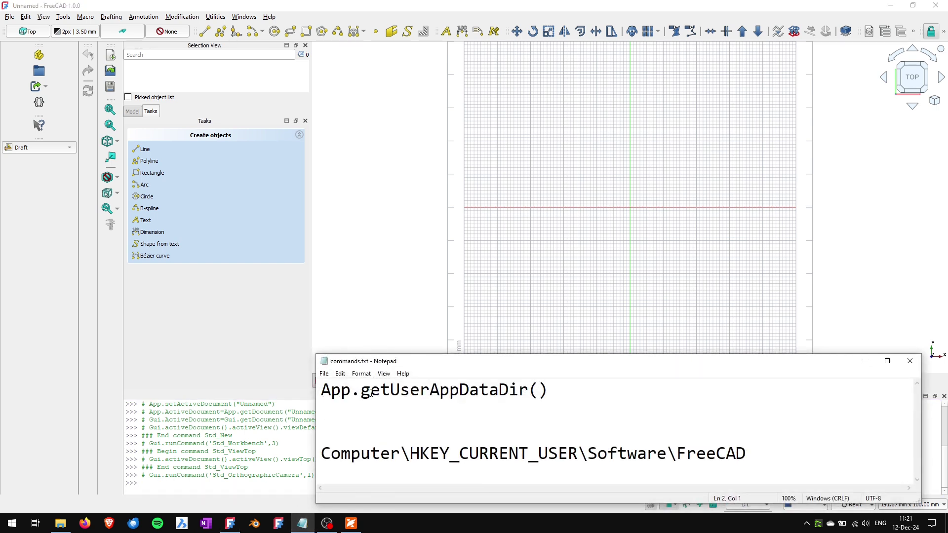
pyautogui.click(548, 390)
pyautogui.moveTo(547, 390); pyautogui.dragTo(324, 391)
pyautogui.hotkey('ctrl', 'c')
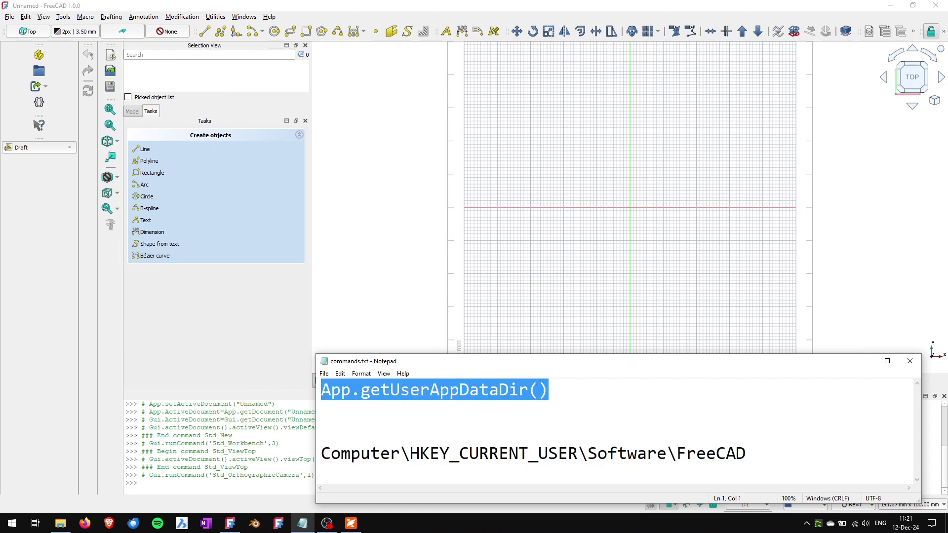
pyautogui.click(150, 485)
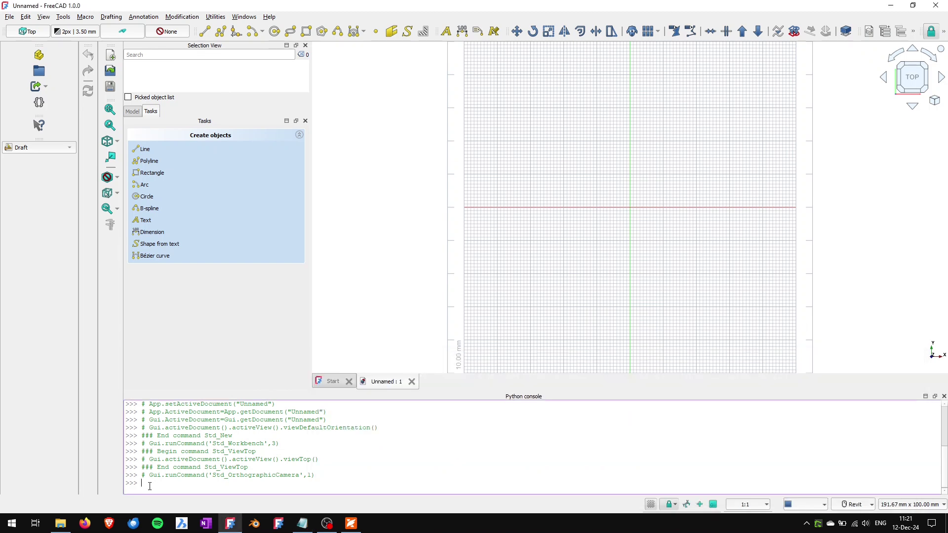
pyautogui.hotkey('ctrl', 'v')
pyautogui.press('Return')
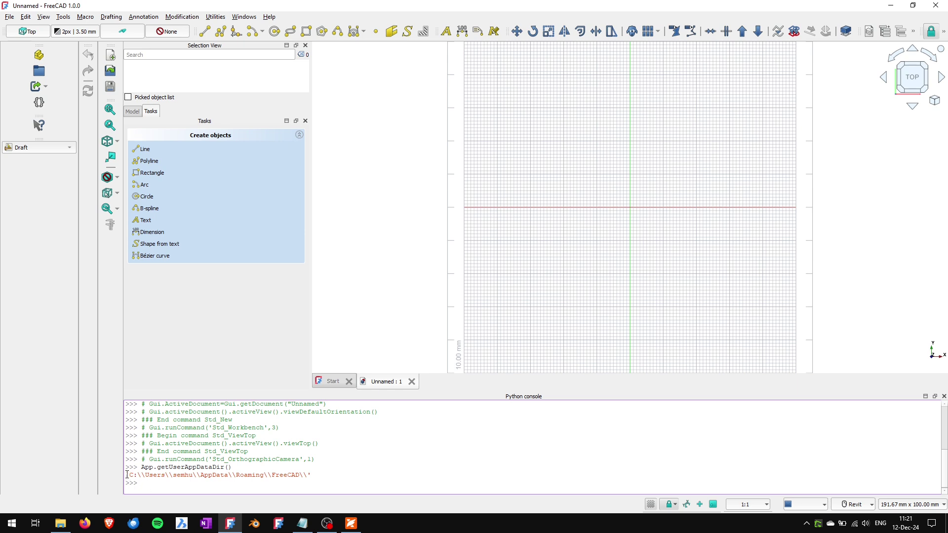
pyautogui.moveTo(127, 474); pyautogui.dragTo(318, 477)
pyautogui.click(301, 475)
# - Close FreeCAD and delete system.cfg and user.cfg from its AppData folder
pyautogui.click(60, 523)
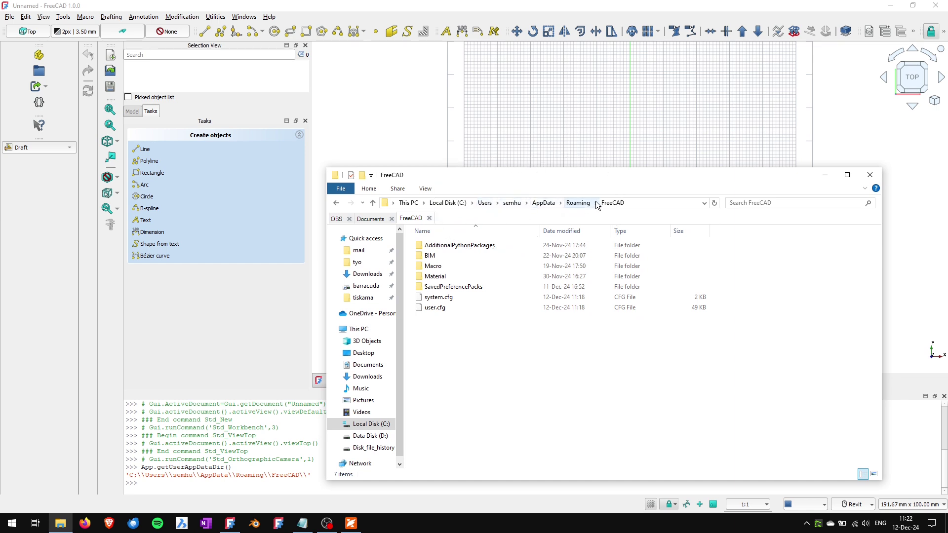
pyautogui.click(447, 299)
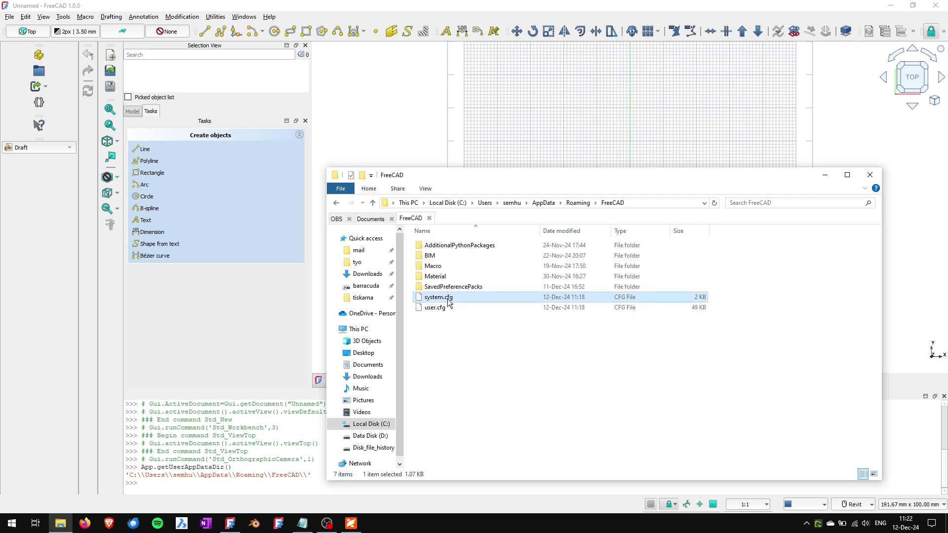
pyautogui.click(447, 307)
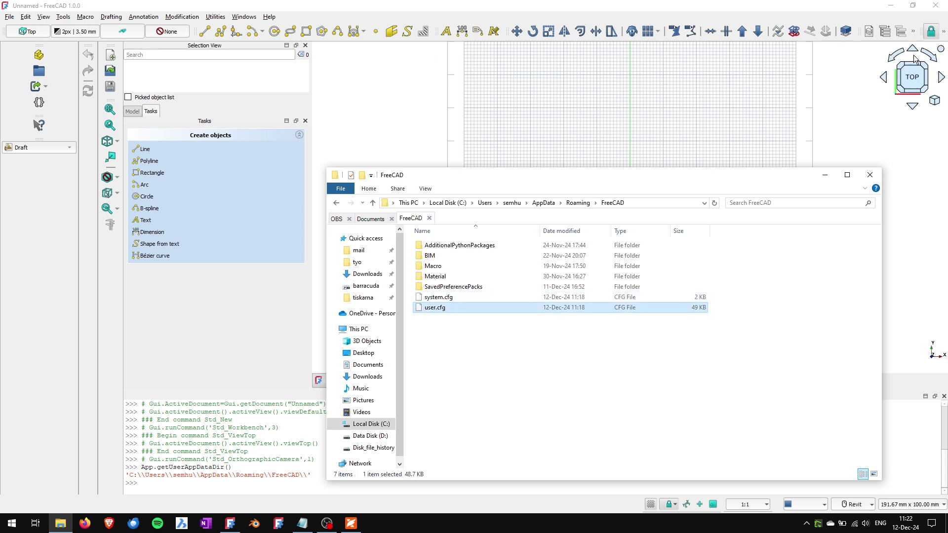
pyautogui.click(935, 6)
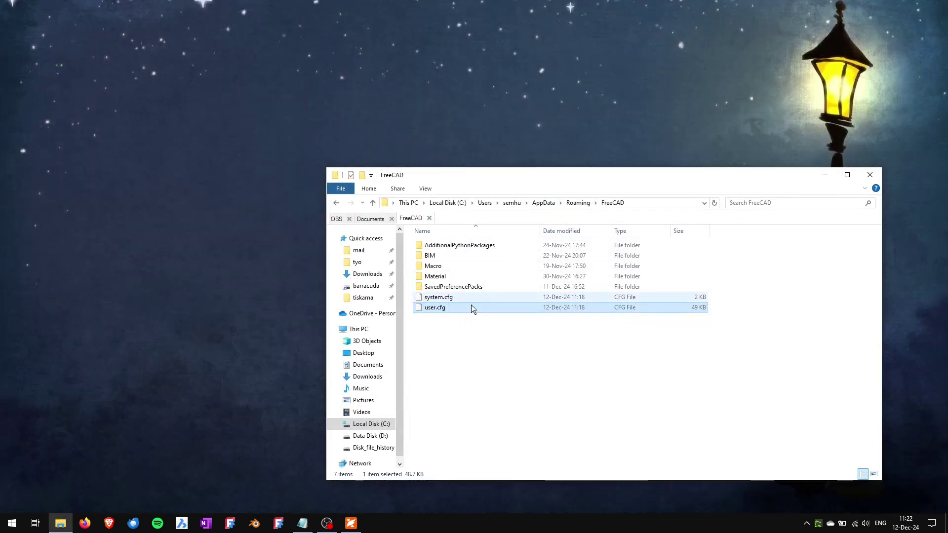
pyautogui.click(446, 298)
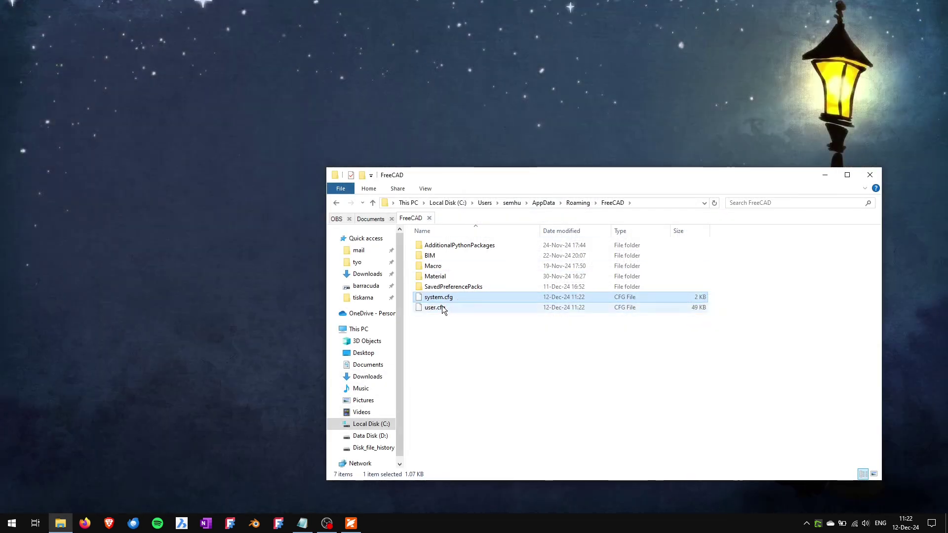
pyautogui.click(443, 307)
pyautogui.keyDown('ctrl'); pyautogui.click(440, 298); pyautogui.keyUp('ctrl')
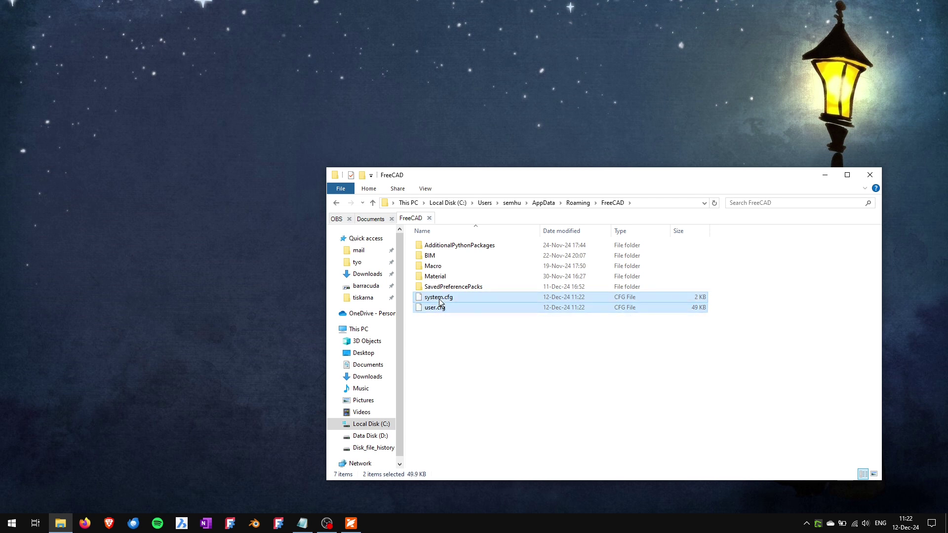
pyautogui.press('Delete')
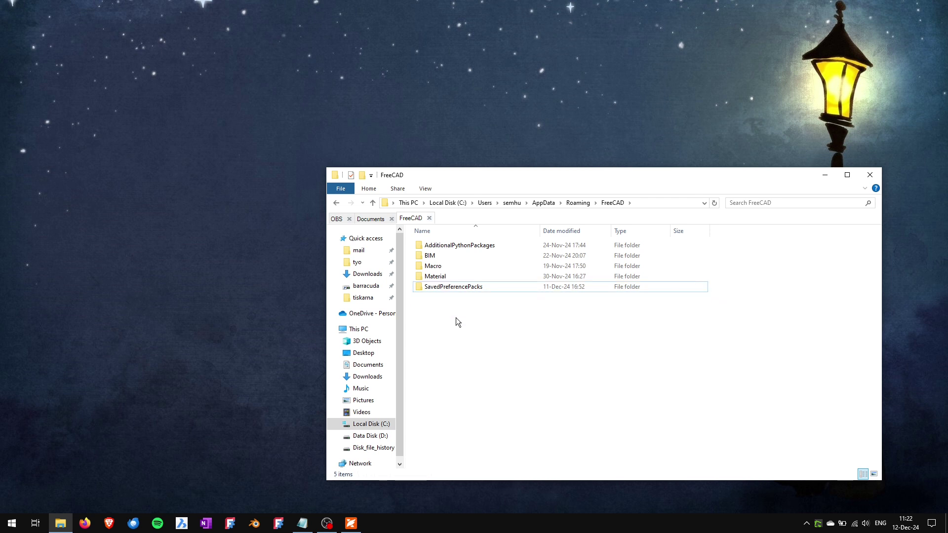
pyautogui.click(431, 300)
pyautogui.click(432, 300)
# - Relaunch and maximize FreeCAD, pick Revit navigation, finish setup, and open a new 2D Draft
pyautogui.click(230, 523)
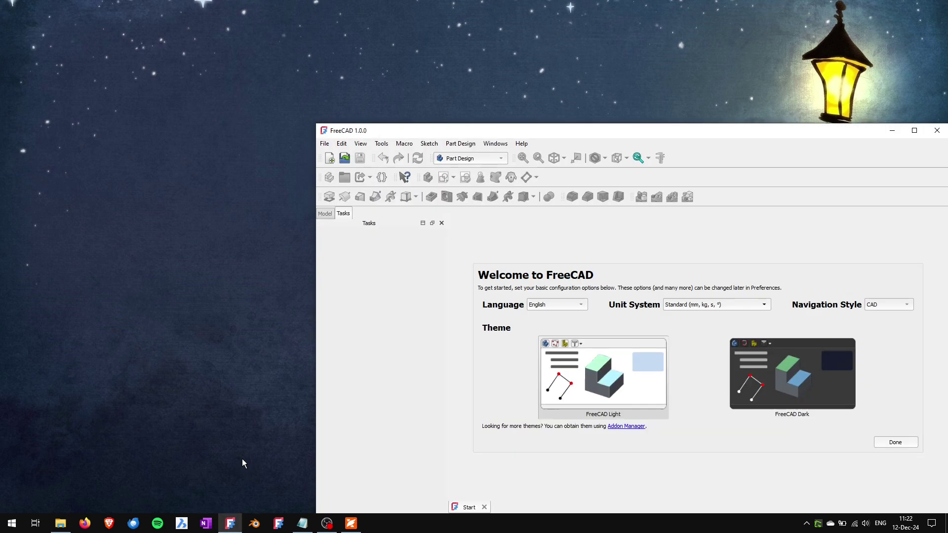
pyautogui.click(914, 130)
pyautogui.click(734, 232)
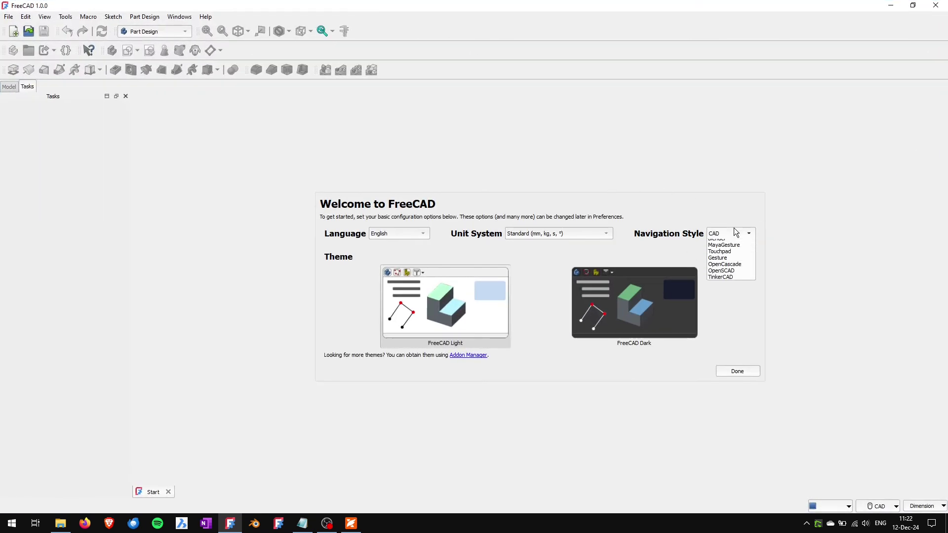
pyautogui.click(733, 256)
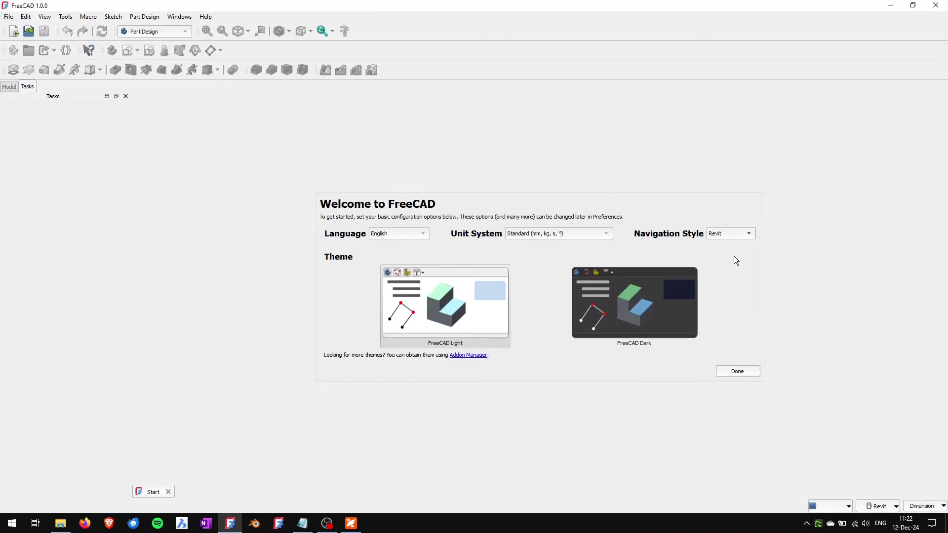
pyautogui.click(733, 372)
pyautogui.click(427, 142)
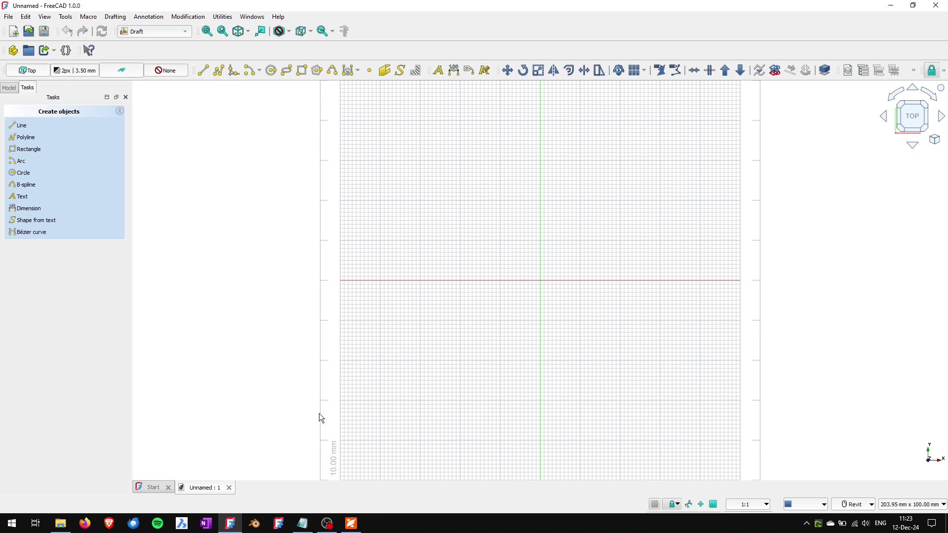
# - Bring the options.pdf reset checklist in Foxit PDF Reader in front of FreeCAD
pyautogui.click(353, 525)
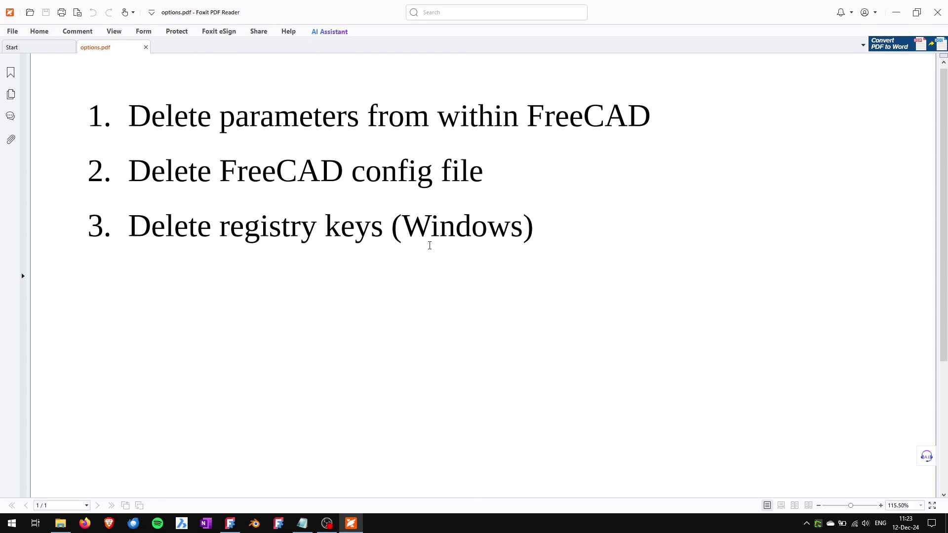
# - Close FreeCAD, check the FreeCAD registry path in commands.txt, and search Windows for 'reg'
pyautogui.hotkey('alt', 'Tab')
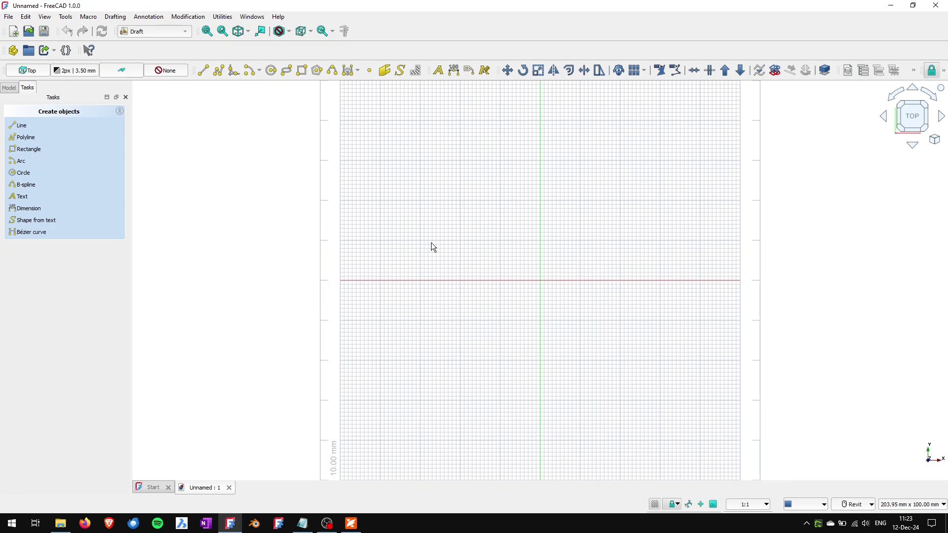
pyautogui.click(936, 5)
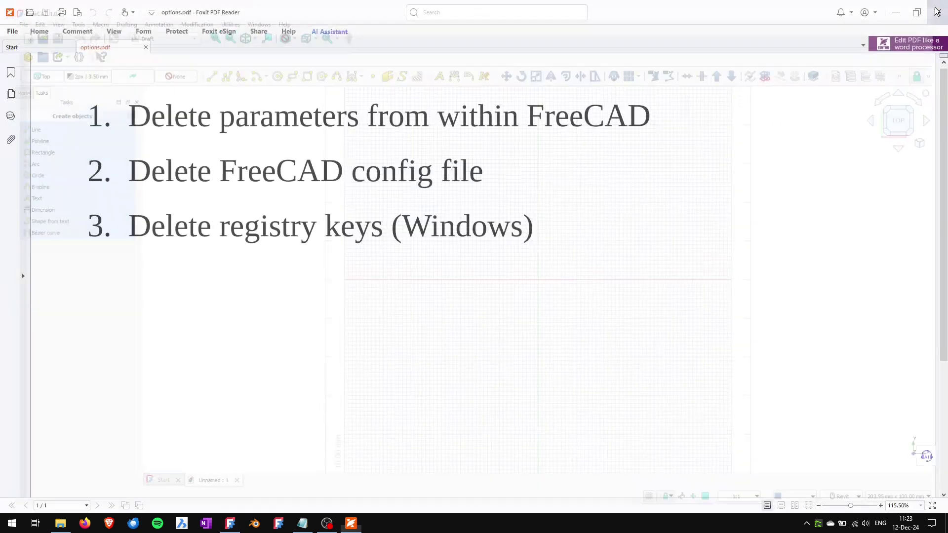
pyautogui.click(302, 523)
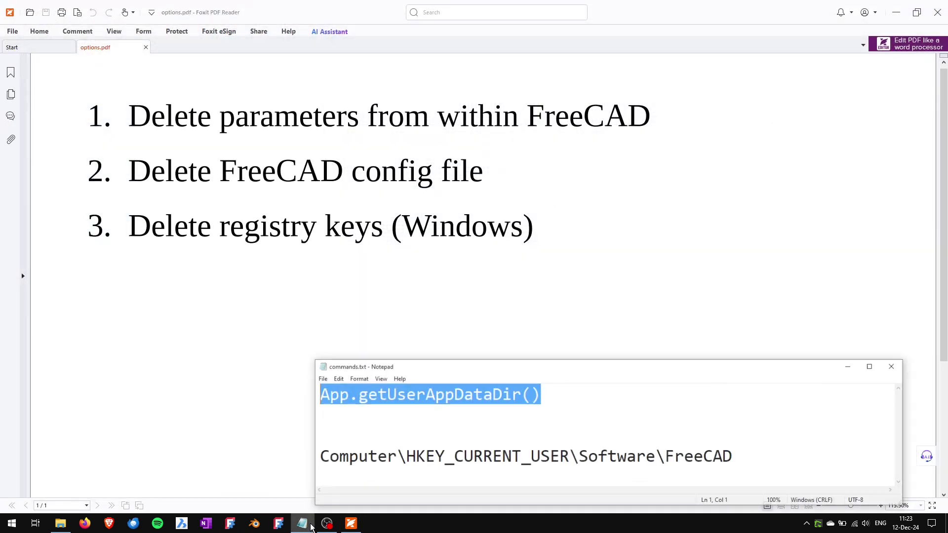
pyautogui.moveTo(321, 455); pyautogui.dragTo(742, 468)
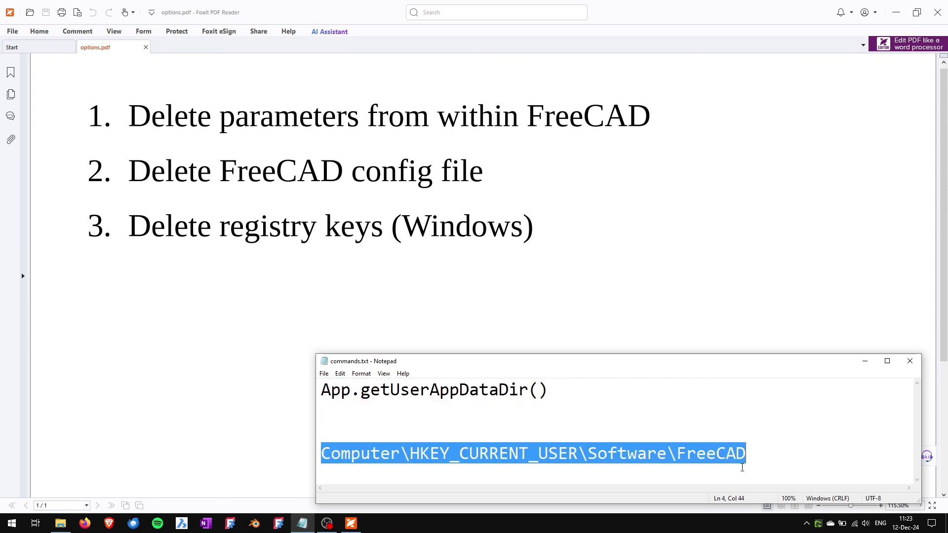
pyautogui.click(487, 403)
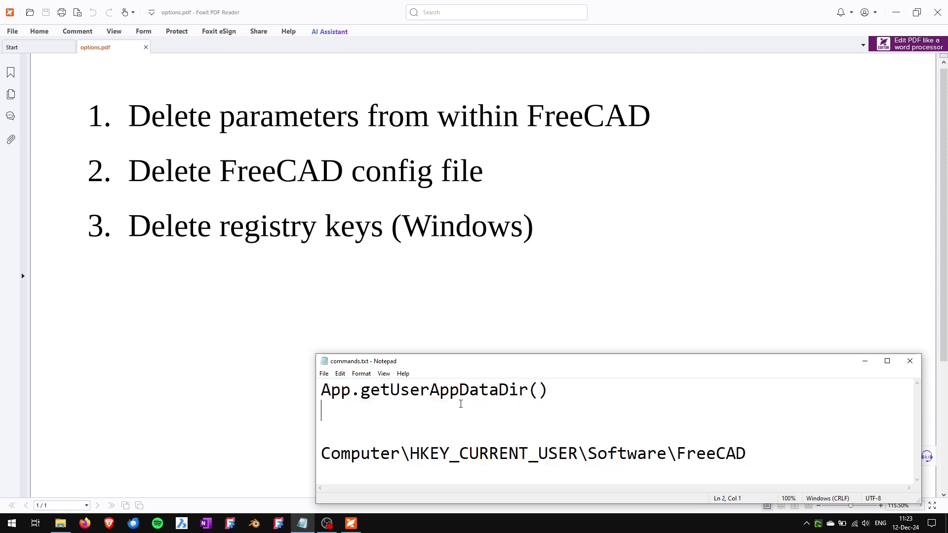
pyautogui.click(12, 524)
pyautogui.write('reg')
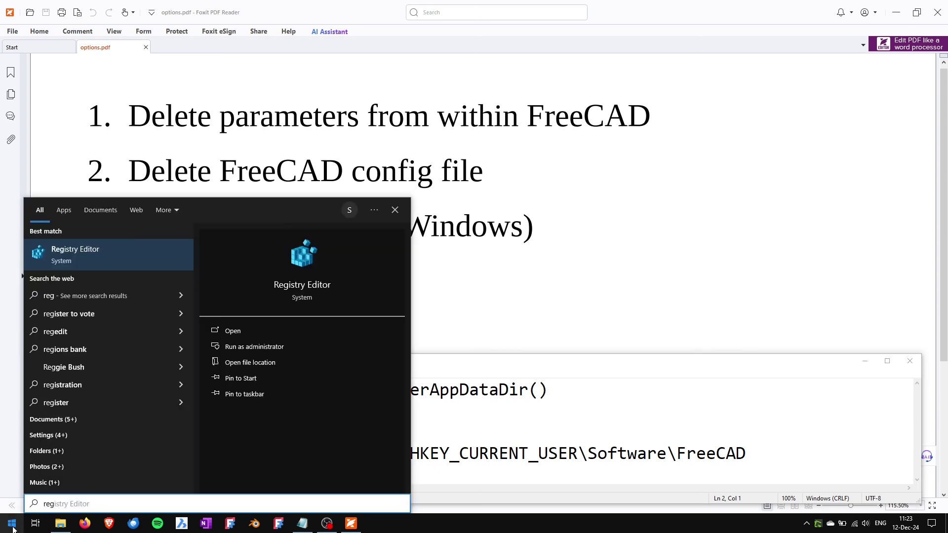
# - Launch Registry Editor and expand HKEY_CURRENT_USER\SOFTWARE
pyautogui.click(64, 257)
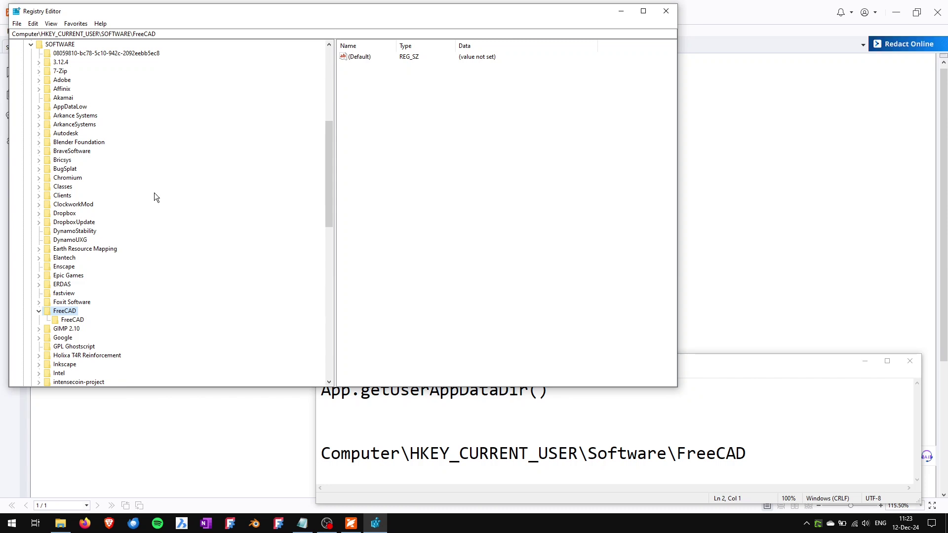
pyautogui.scroll(9, 54, 104)
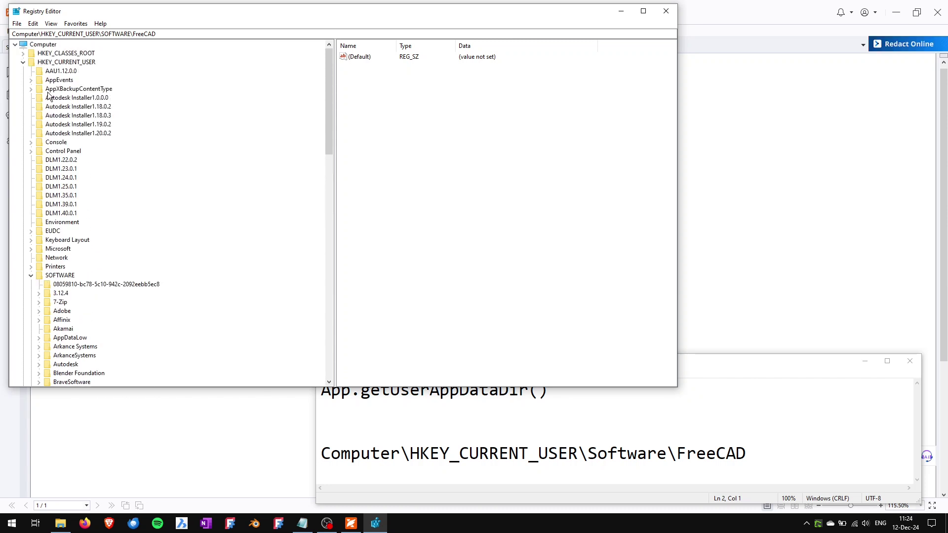
pyautogui.click(23, 63)
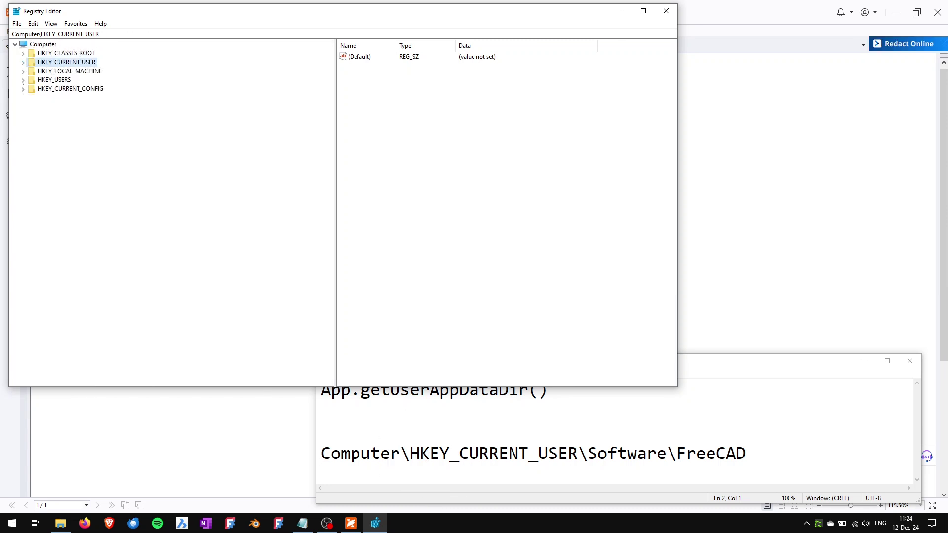
pyautogui.click(39, 45)
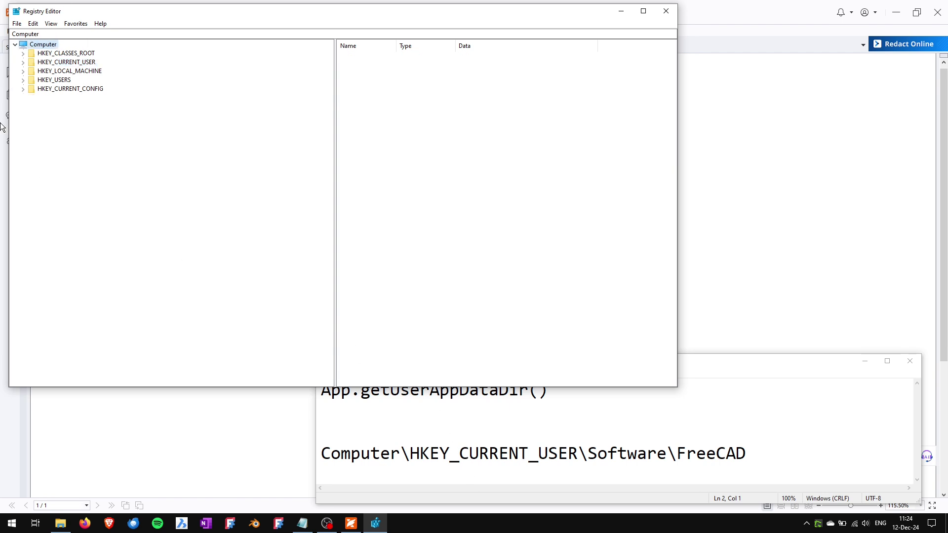
pyautogui.click(22, 63)
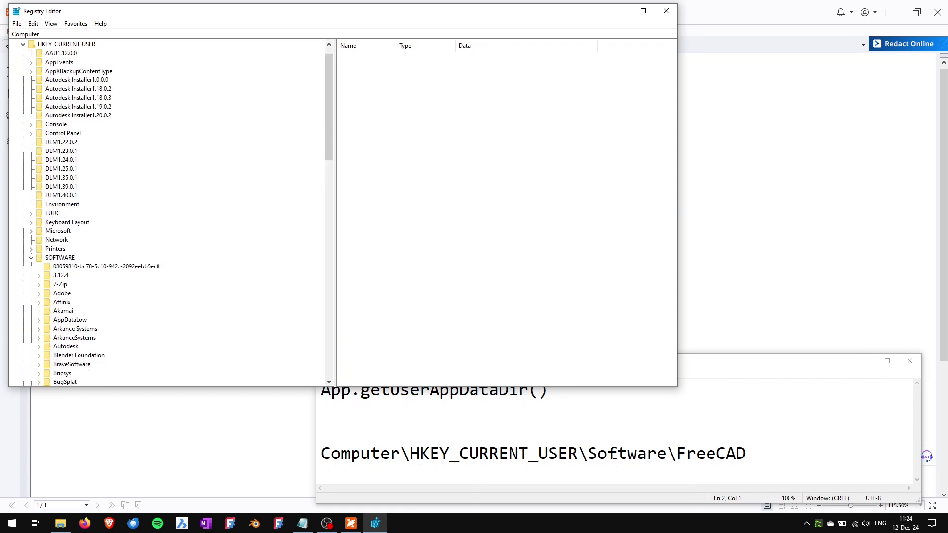
pyautogui.click(31, 257)
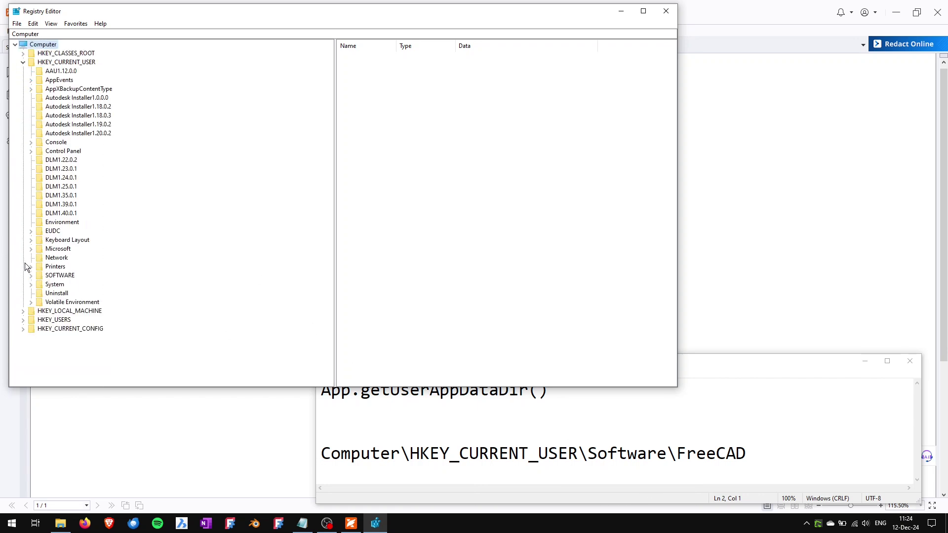
pyautogui.click(30, 275)
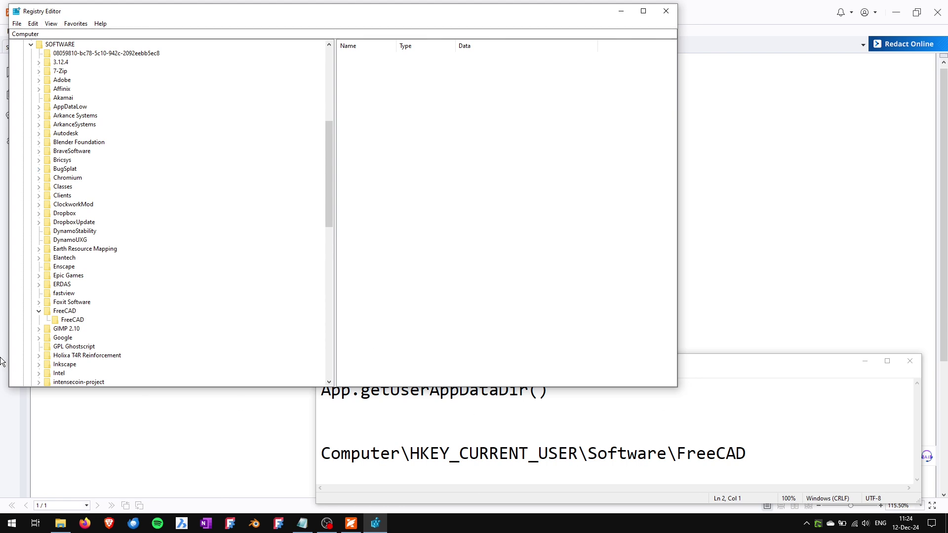
# - Delete the FreeCAD key under SOFTWARE and confirm the permanent deletion
pyautogui.click(58, 313)
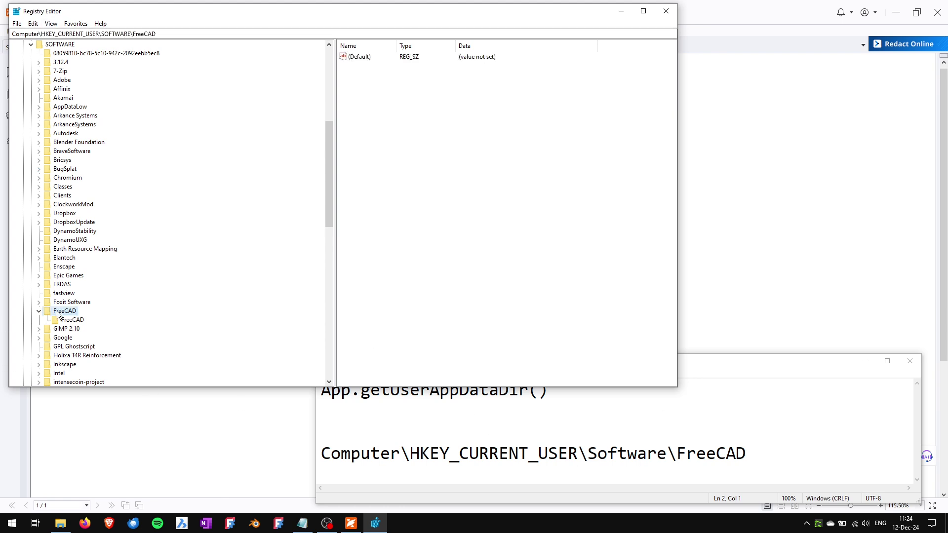
pyautogui.click(68, 320)
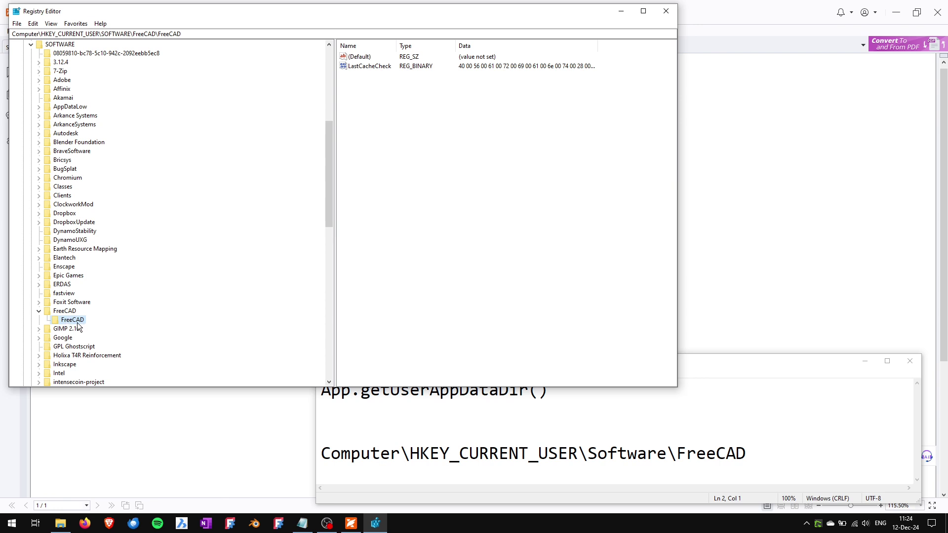
pyautogui.click(62, 312)
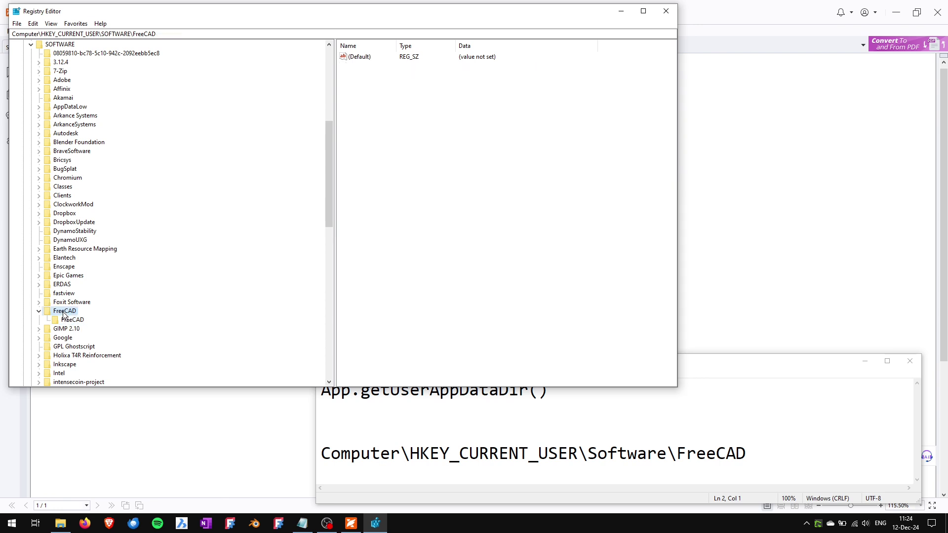
pyautogui.rightClick(63, 315)
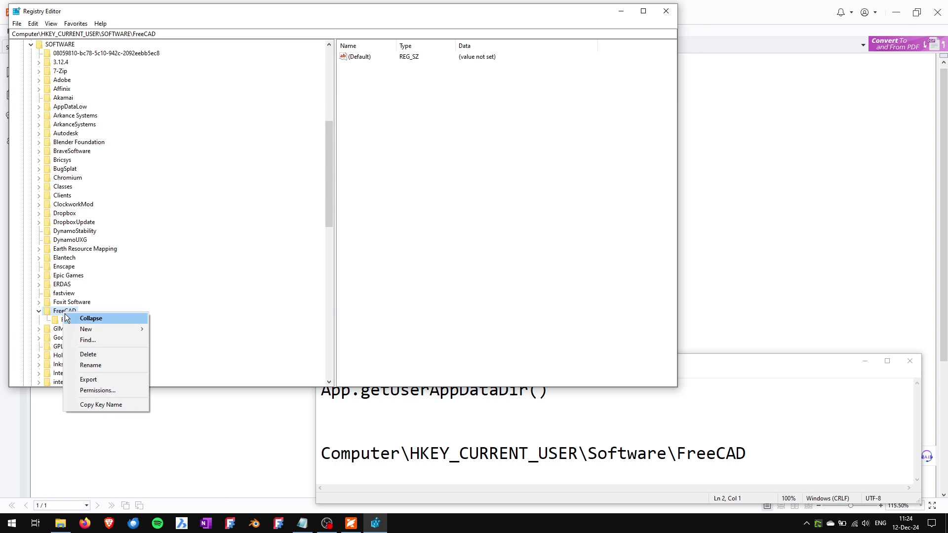
pyautogui.click(88, 355)
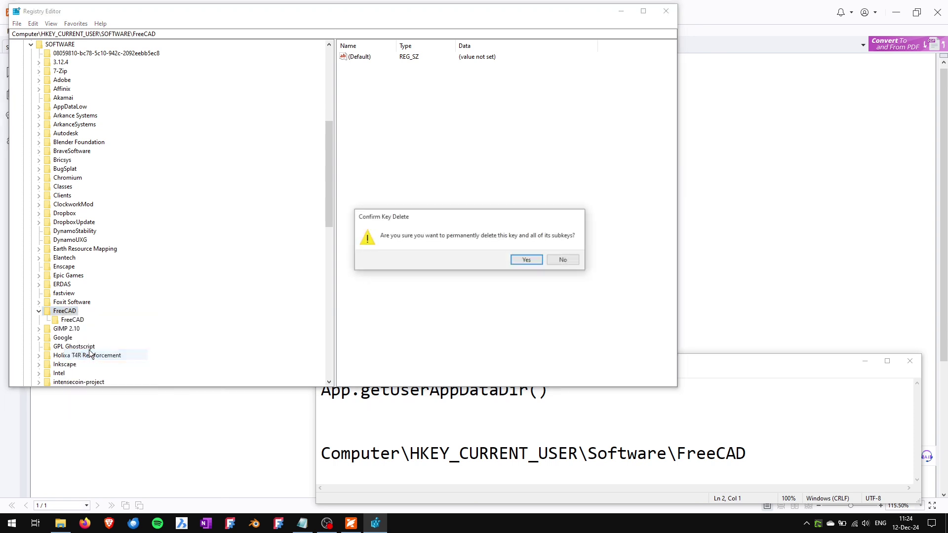
pyautogui.click(517, 260)
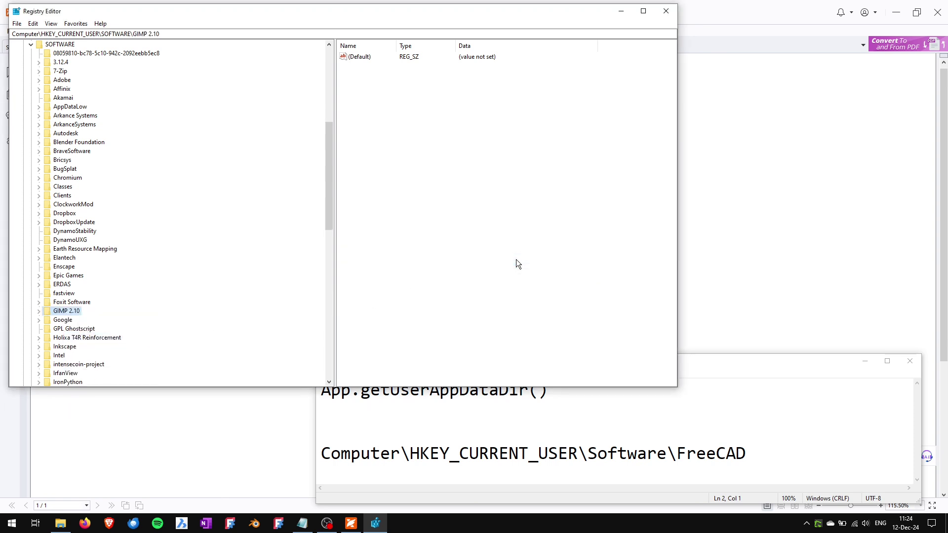
# - Close Registry Editor and relaunch FreeCAD from the taskbar
pyautogui.click(666, 11)
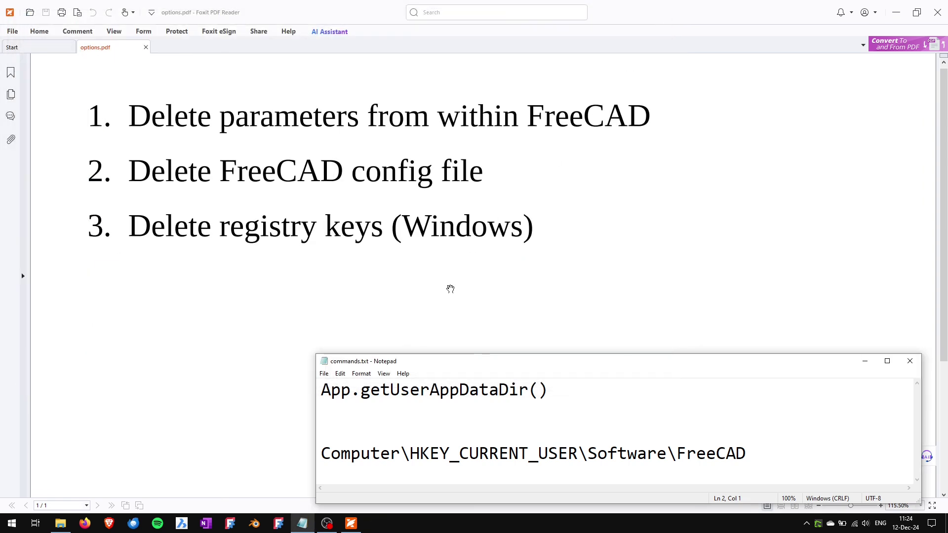
pyautogui.click(224, 525)
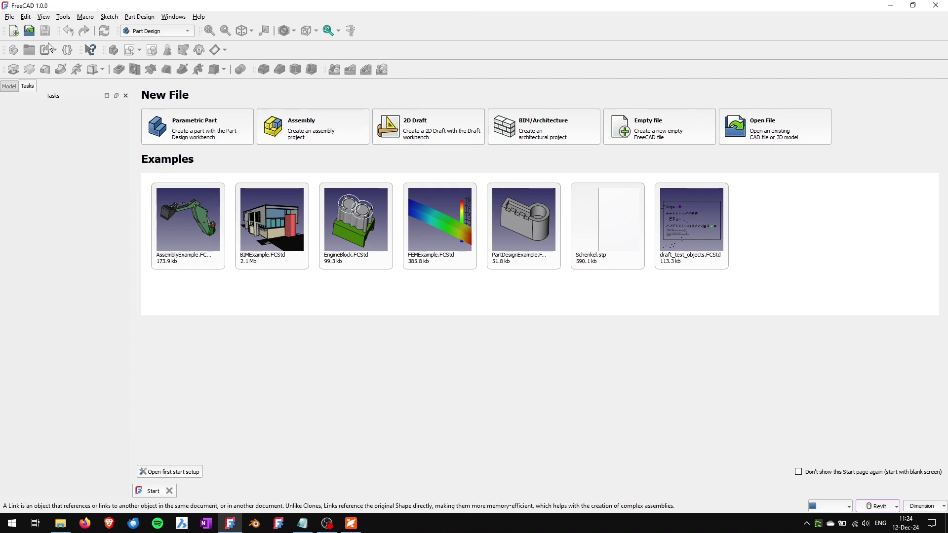
pyautogui.click(25, 16)
pyautogui.click(70, 245)
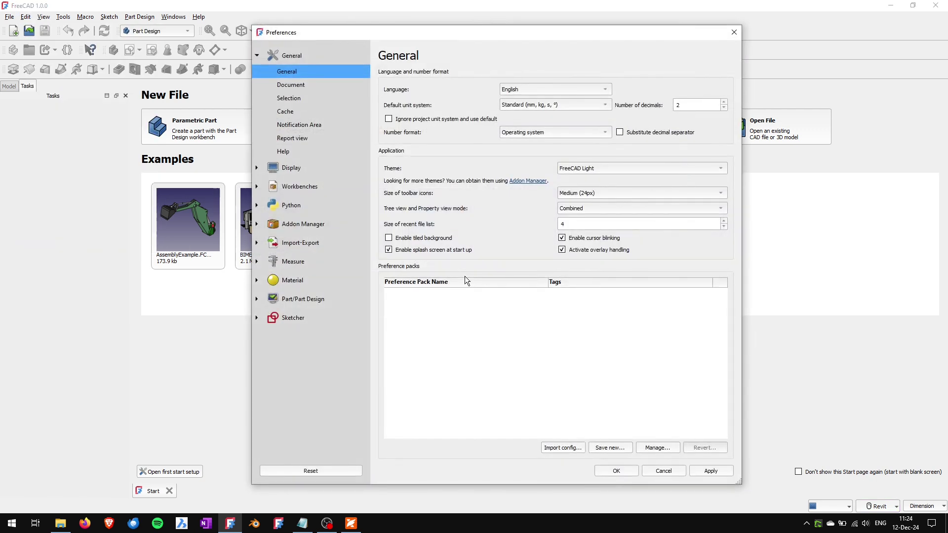
pyautogui.click(664, 471)
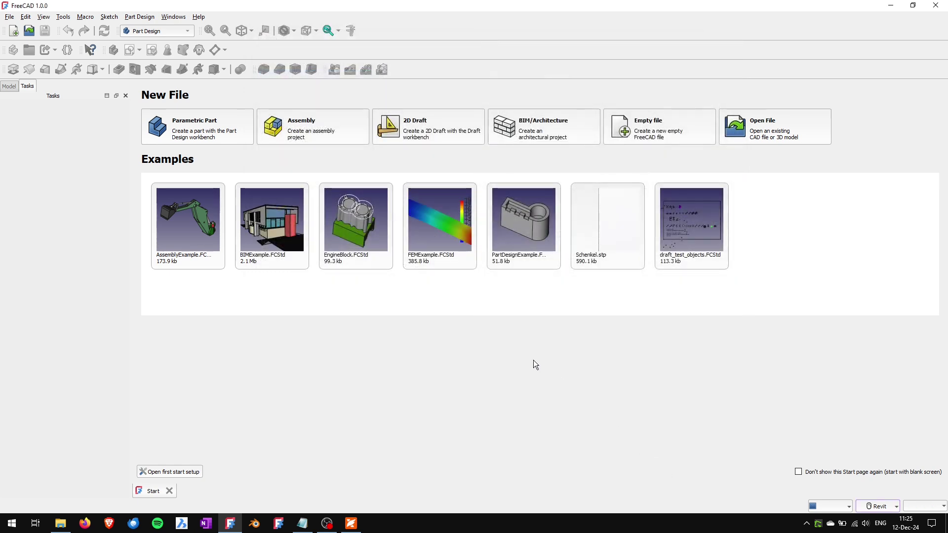